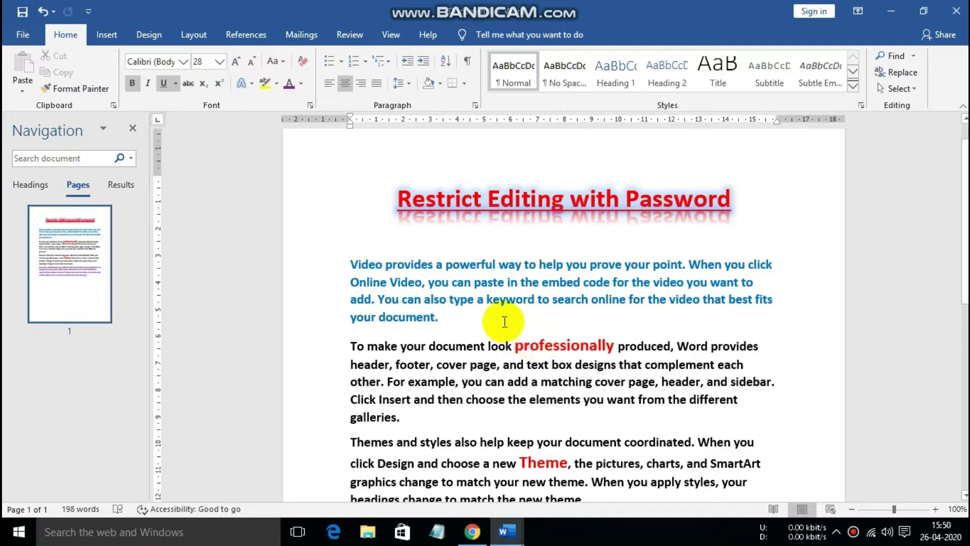
Recolor the word 'professionally' in the second paragraph from red to green.
scroll(646, 291, "down", 2)
scroll(505, 268, "up", 2)
scroll(680, 333, "down", 2)
scroll(681, 342, "up", 1)
scroll(680, 341, "down", 2)
scroll(680, 342, "up", 2)
scroll(681, 342, "down", 1)
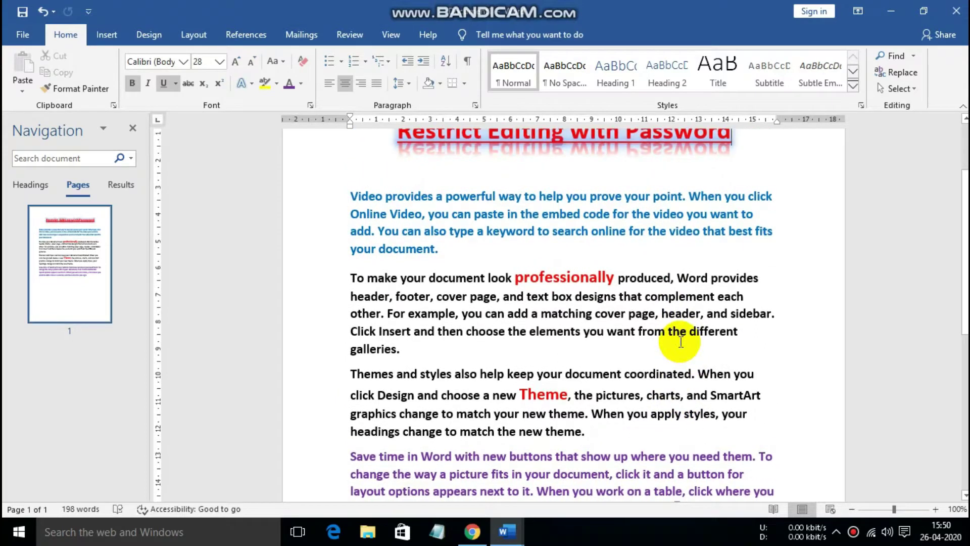
scroll(681, 342, "up", 2)
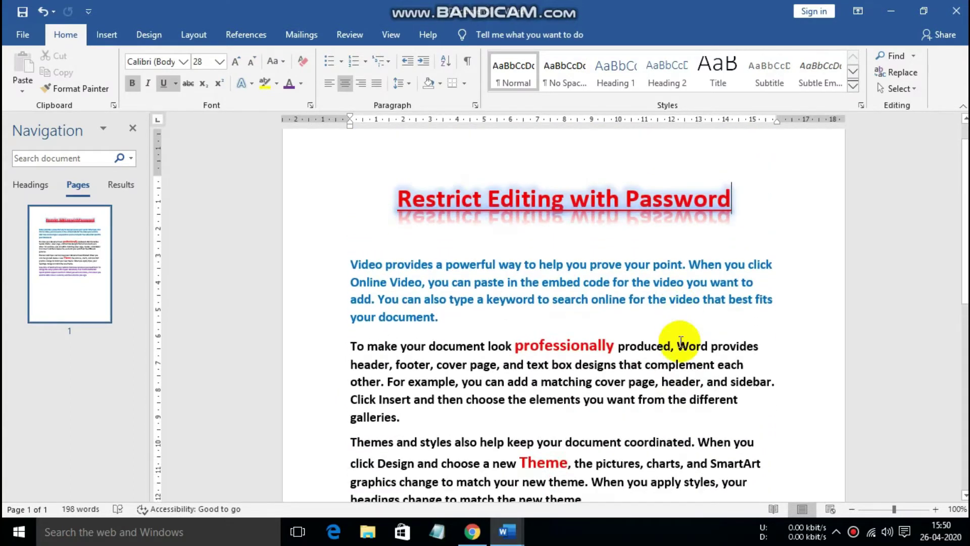
scroll(680, 342, "down", 1)
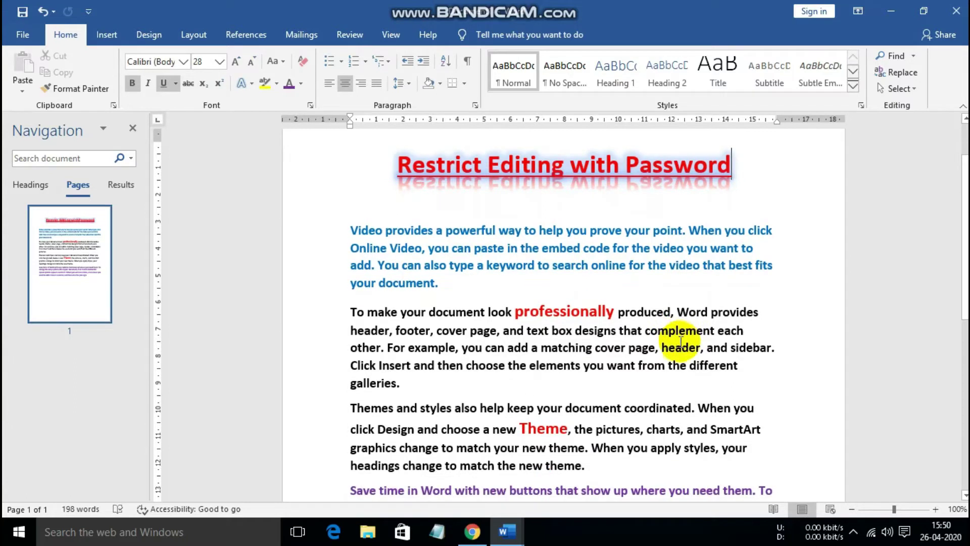
scroll(675, 342, "down", 1)
scroll(678, 336, "up", 1)
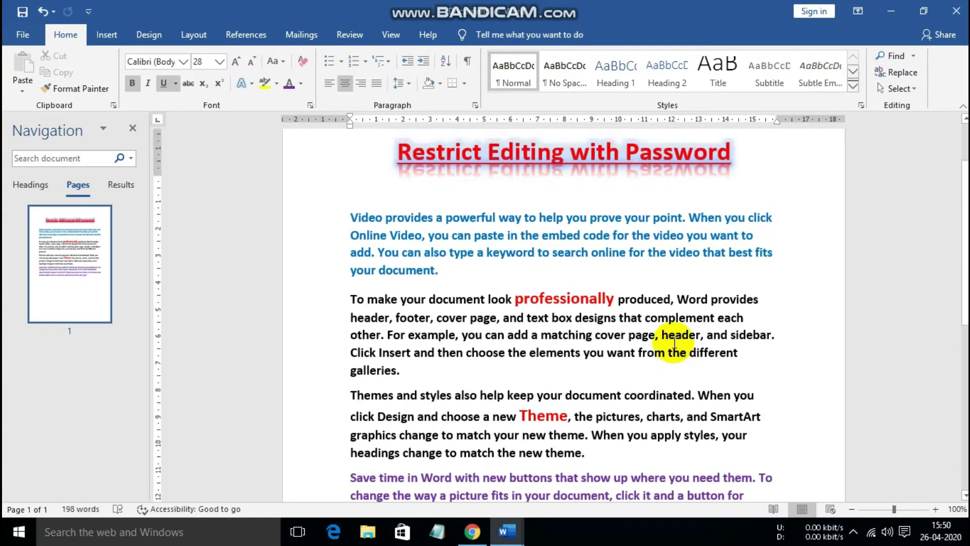
scroll(559, 321, "up", 2)
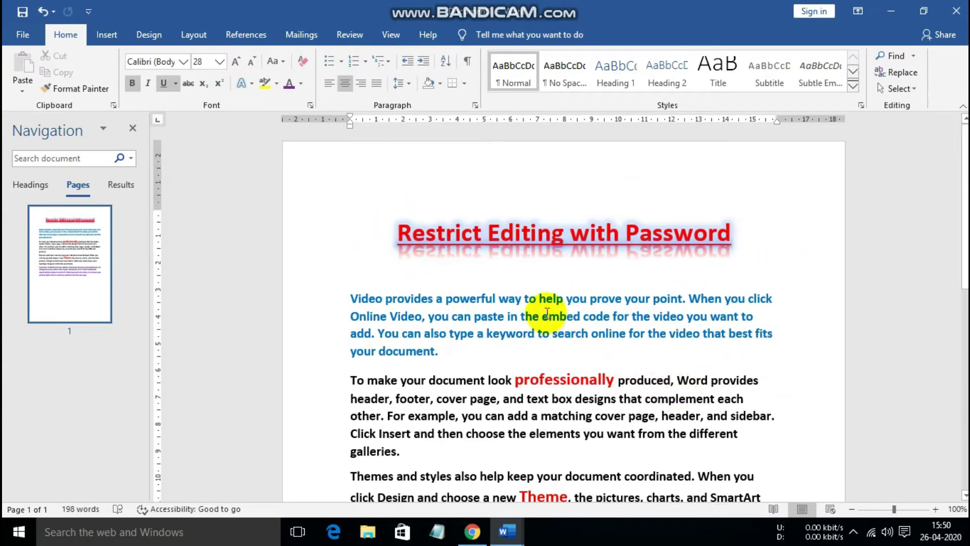
right_click(493, 247)
left_click(494, 315)
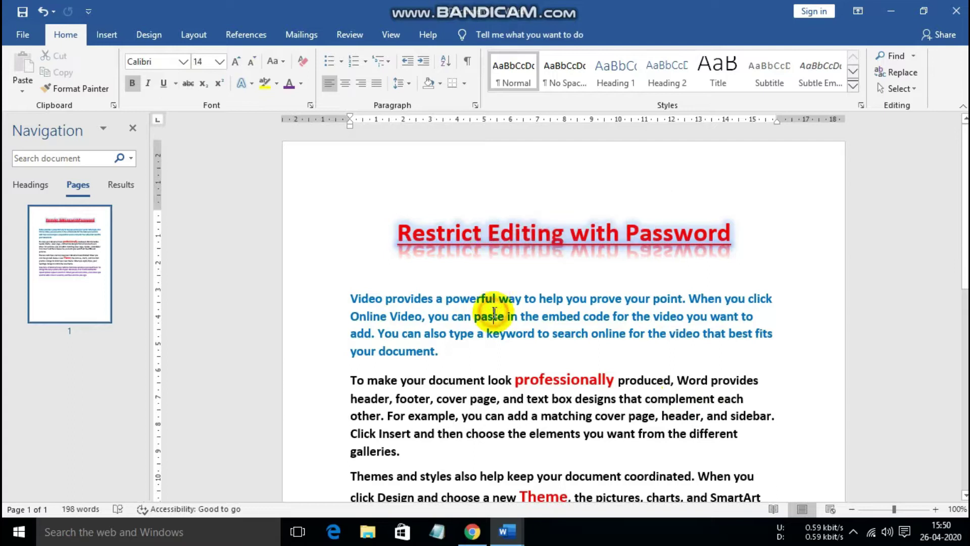
scroll(494, 312, "down", 1)
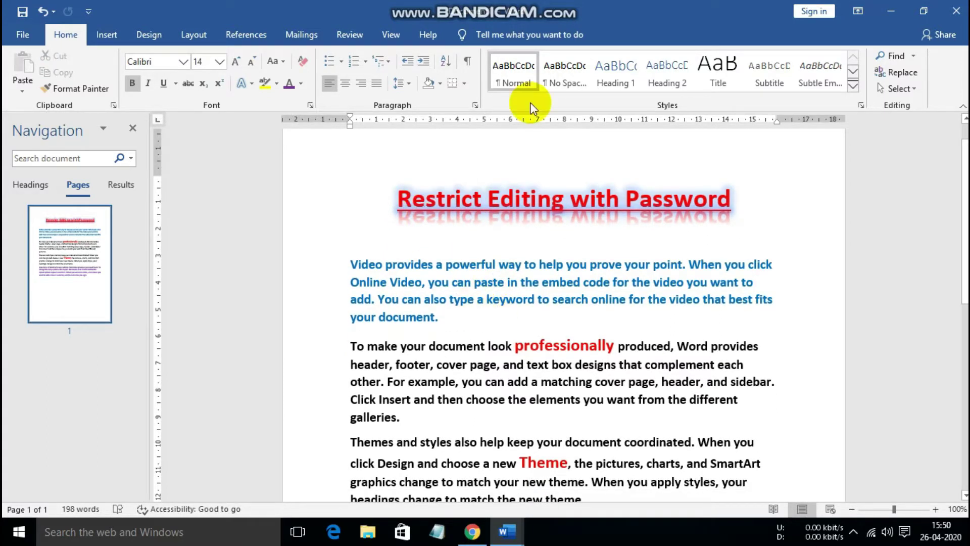
scroll(803, 356, "down", 1)
scroll(736, 368, "down", 2)
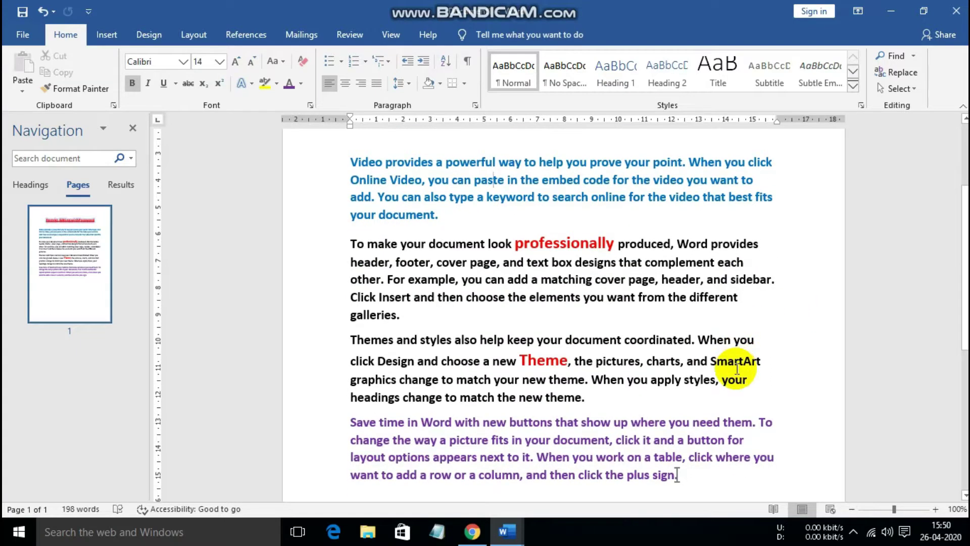
scroll(737, 367, "up", 3)
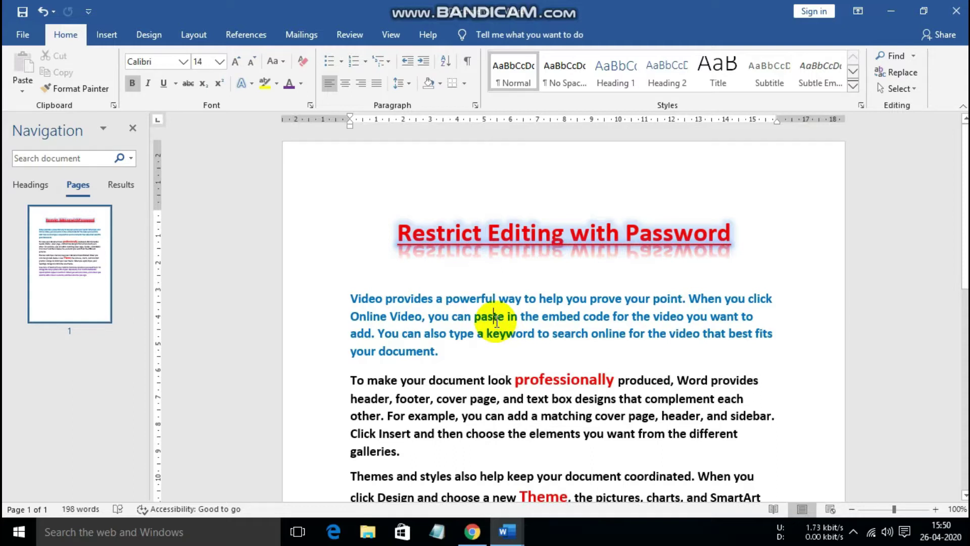
scroll(505, 323, "down", 2)
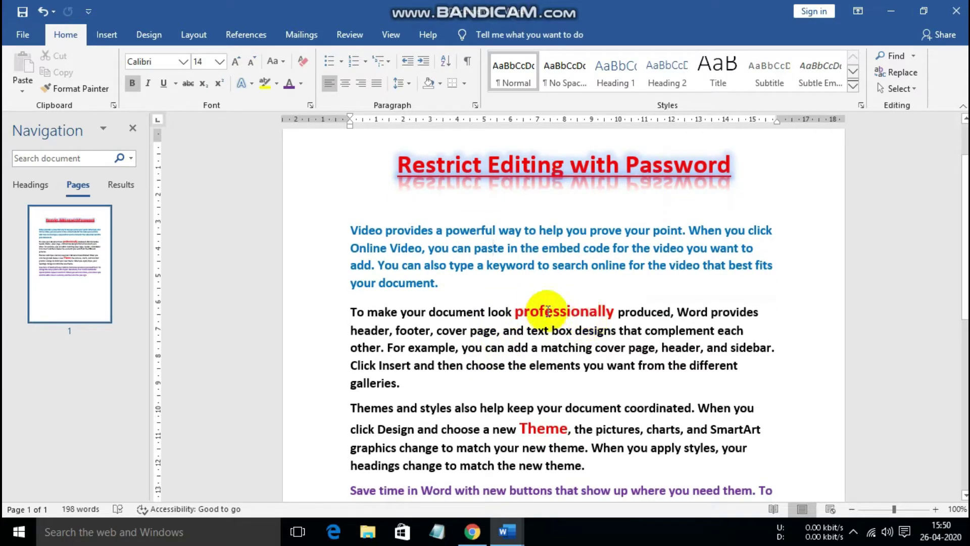
double_click(547, 310)
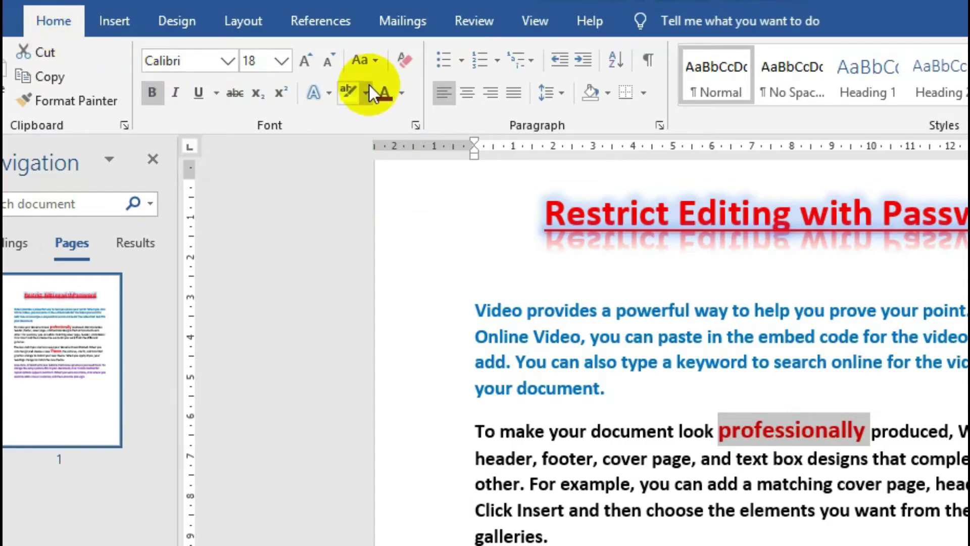
left_click(401, 92)
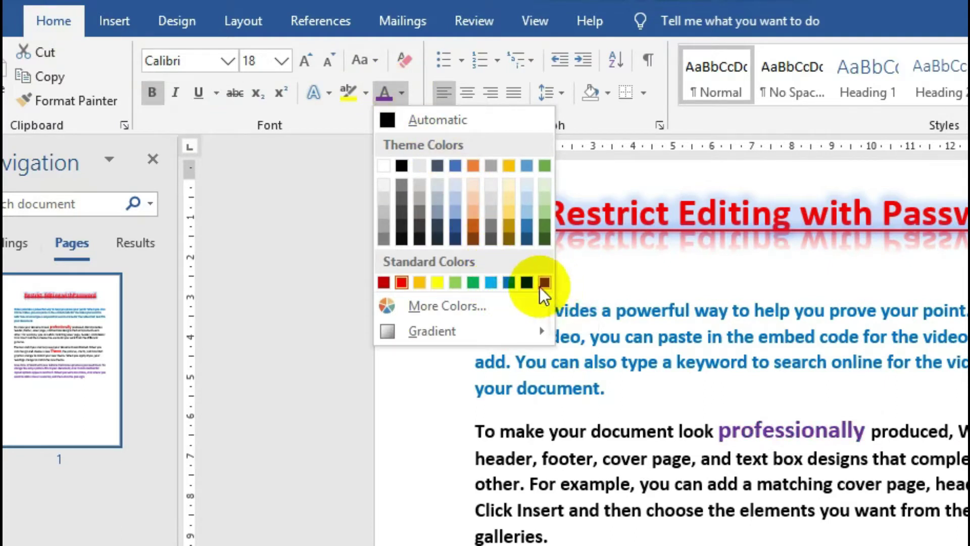
left_click(474, 281)
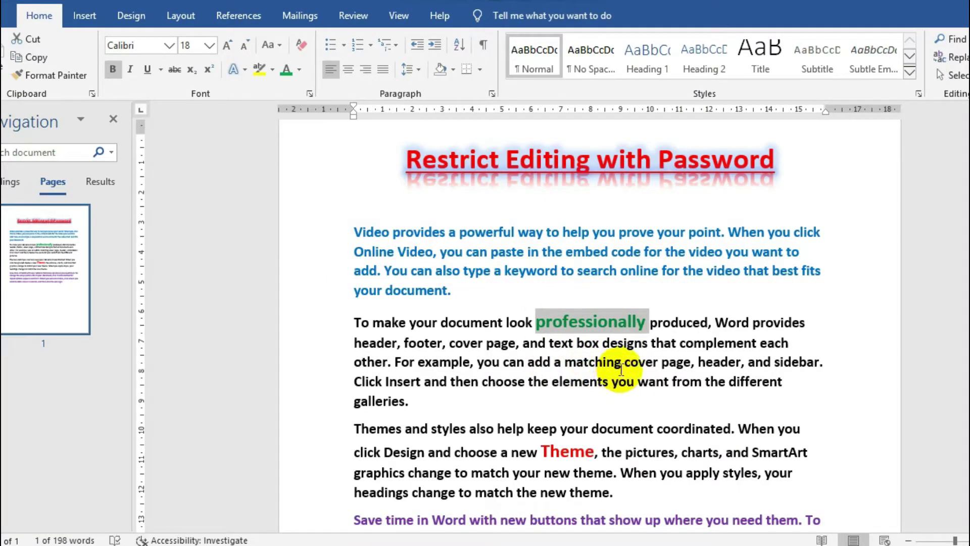
left_click(617, 343)
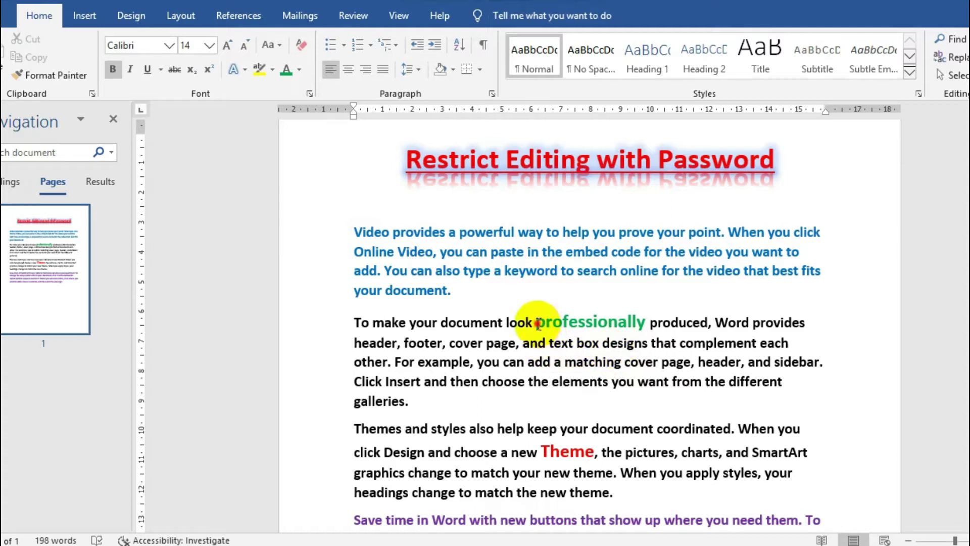
Test editing by deleting 'professionally', then undo to restore it.
left_click_drag(537, 324, 645, 324)
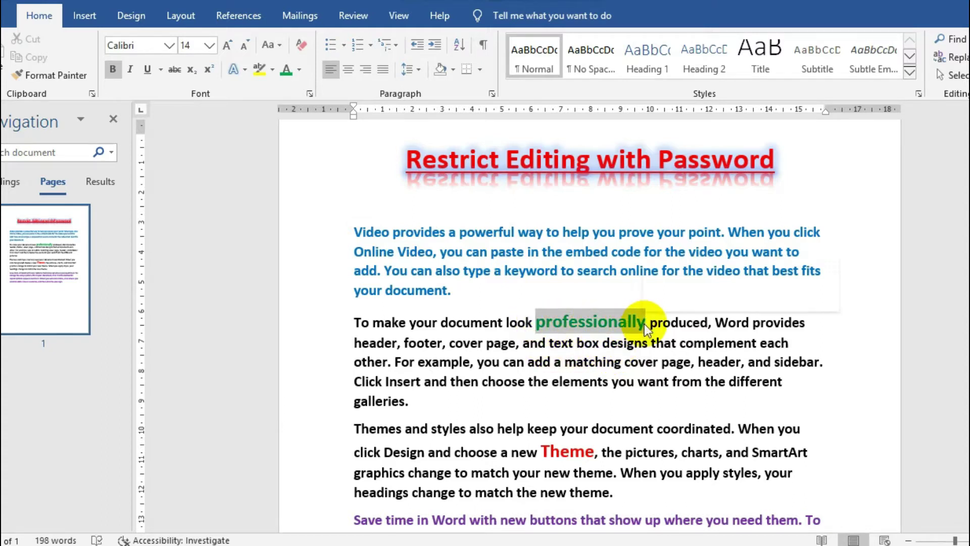
key("Delete")
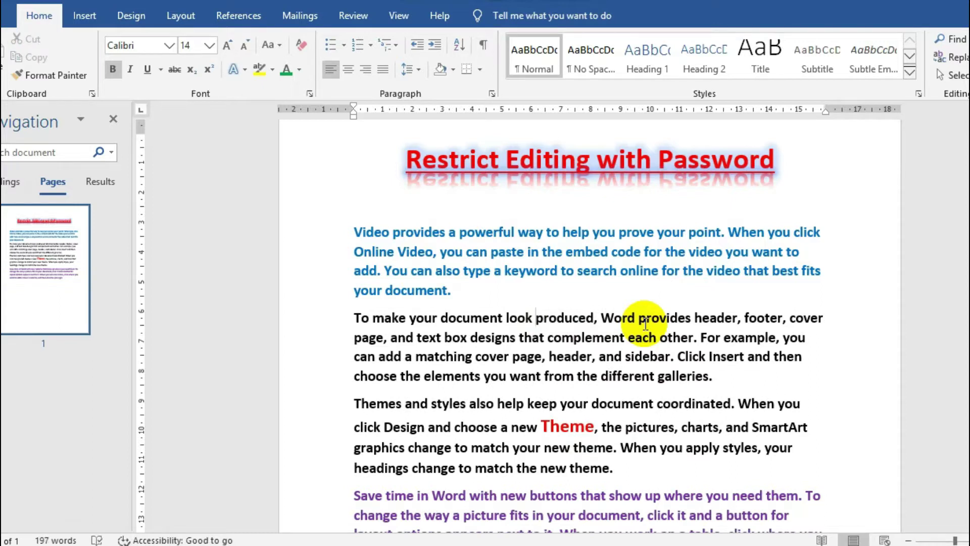
key("ctrl+z")
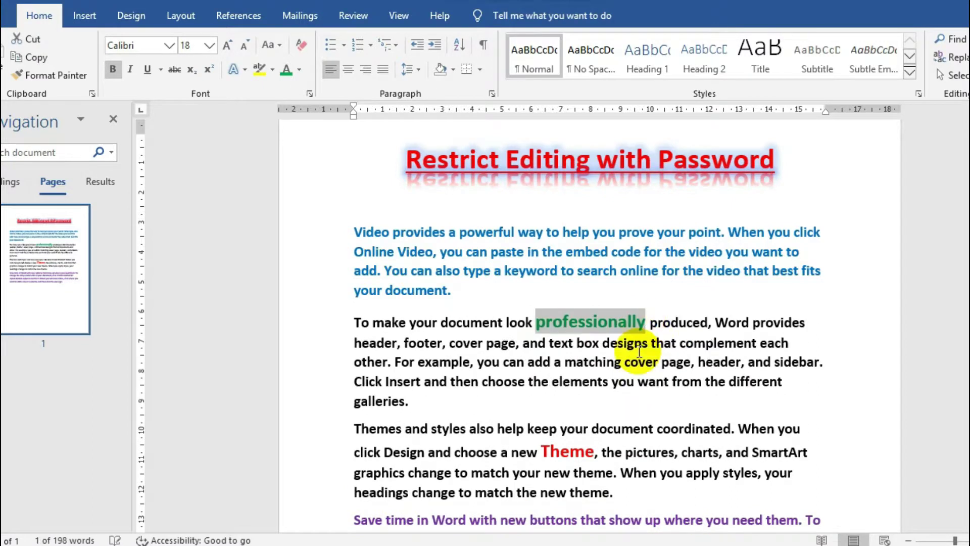
left_click(501, 320)
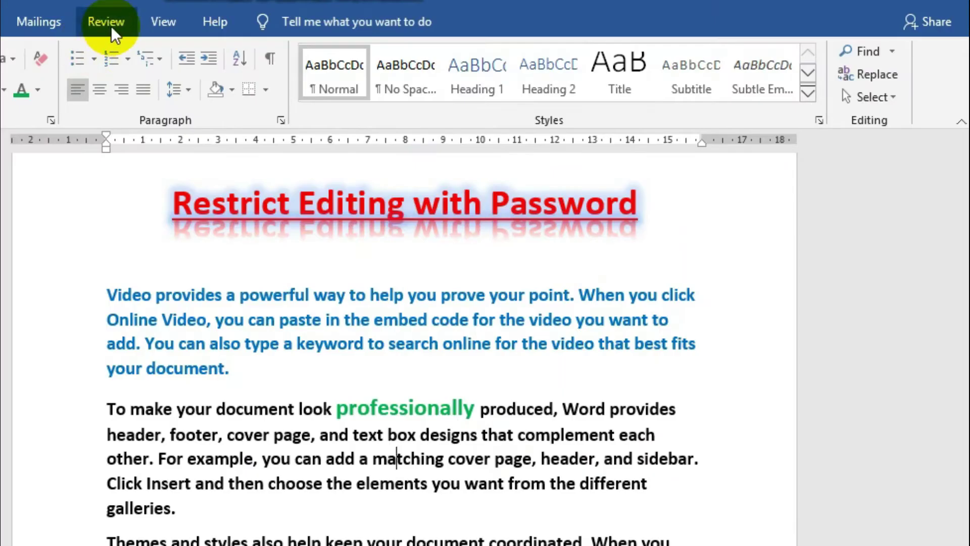
Open Restrict Editing from the Review tab and uncheck the read-only restriction, removing its exceptions.
left_click(111, 26)
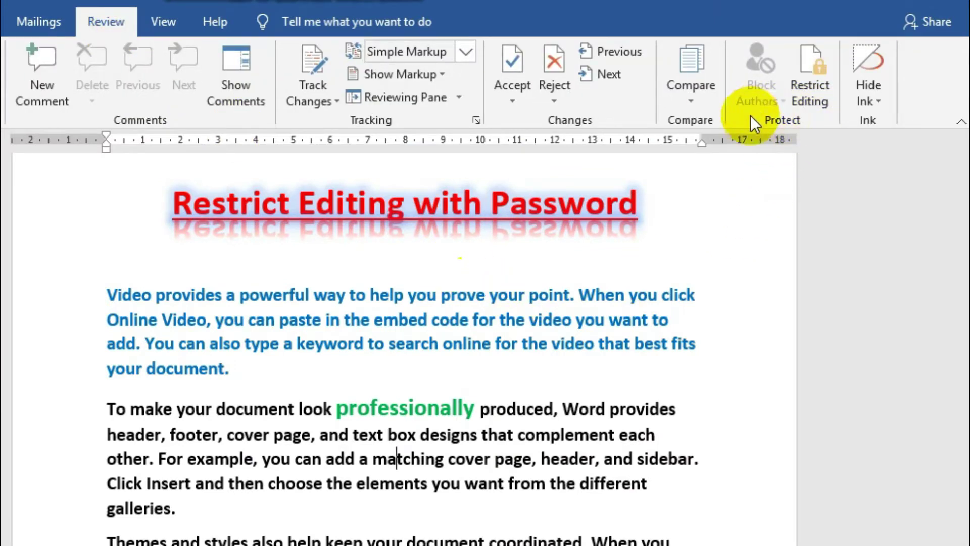
left_click(823, 99)
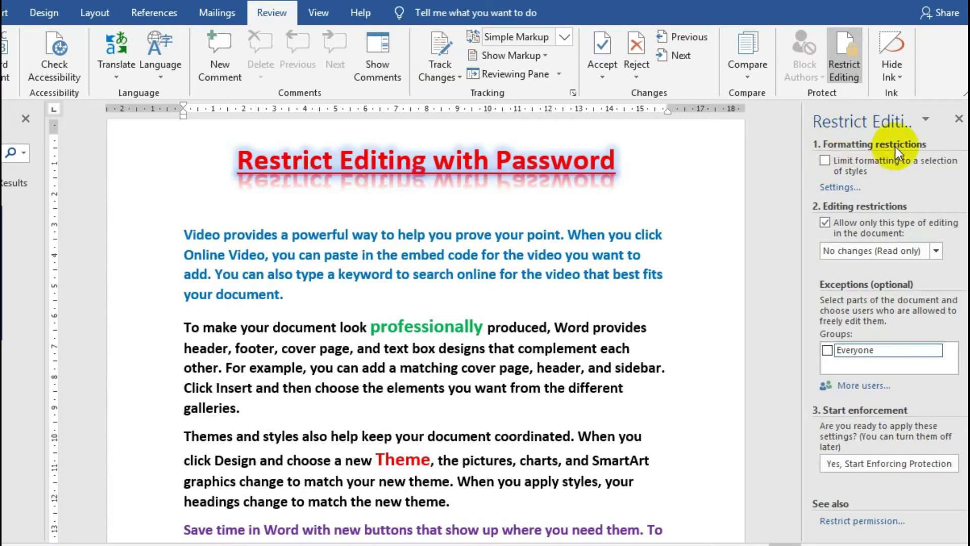
left_click(824, 222)
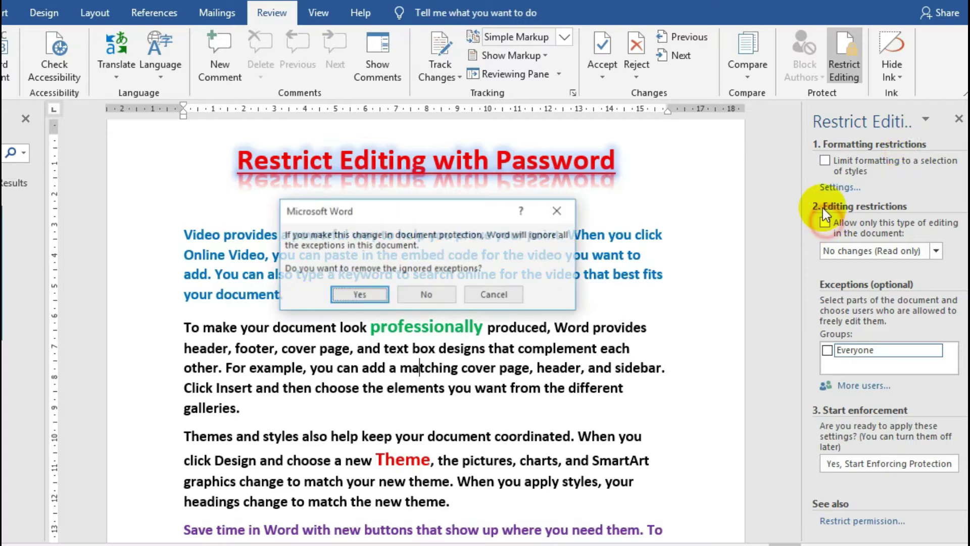
left_click(379, 295)
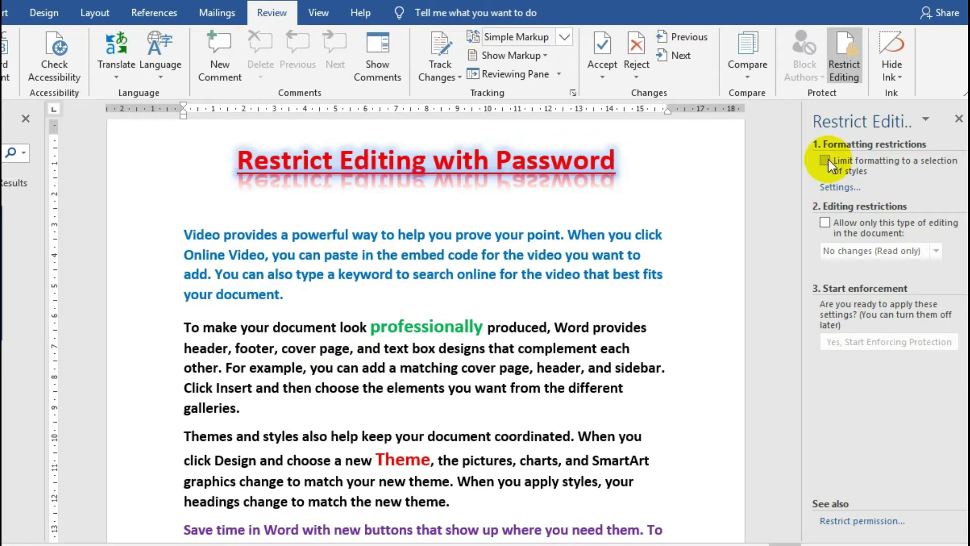
double_click(318, 237)
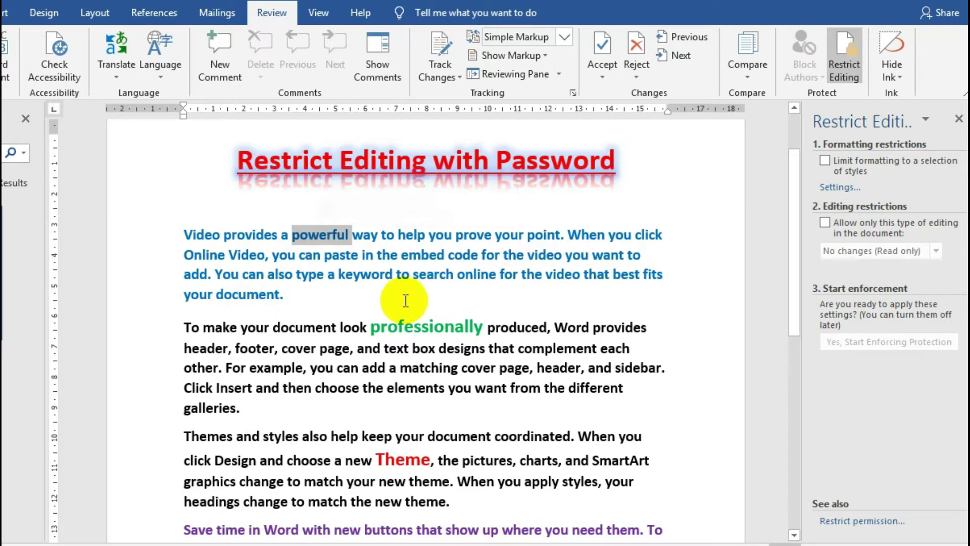
left_click(389, 328)
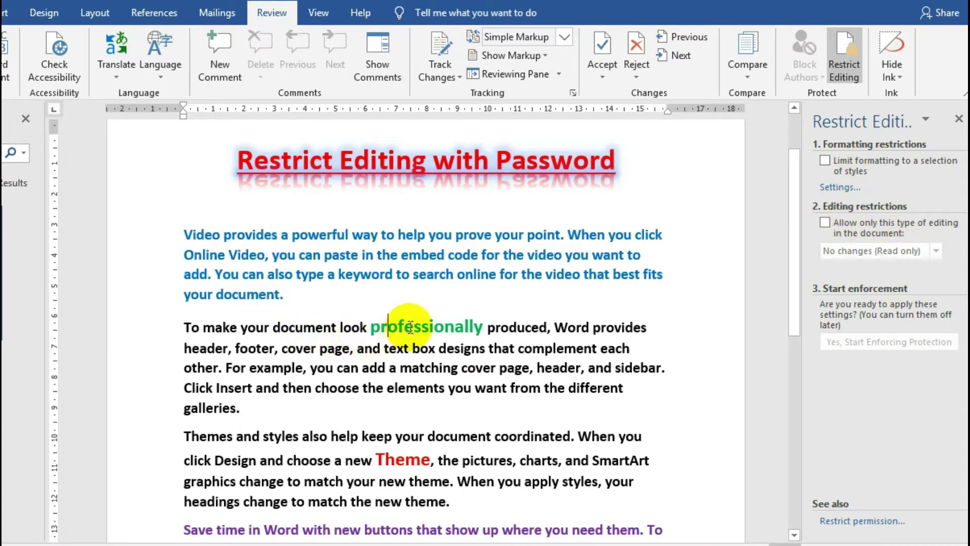
left_click(193, 234)
double_click(192, 234)
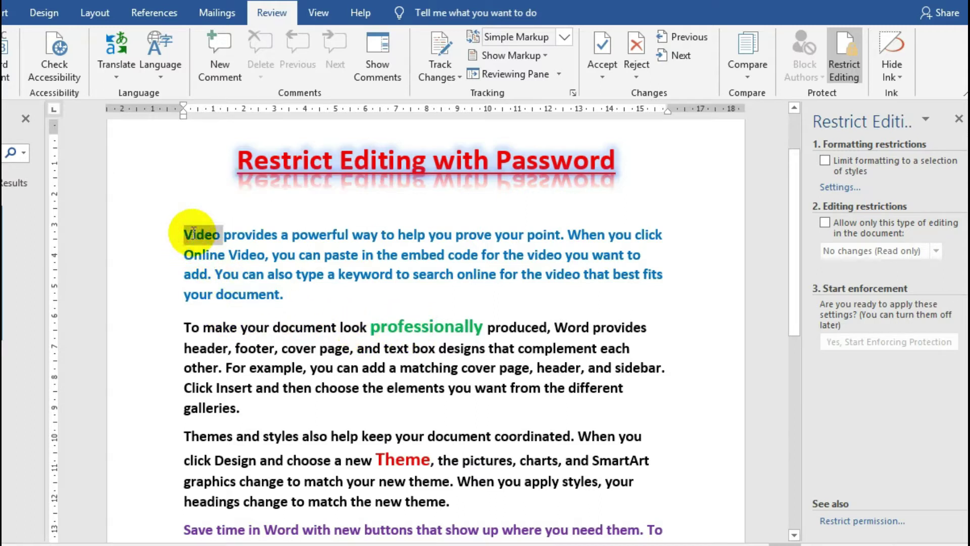
key("Delete")
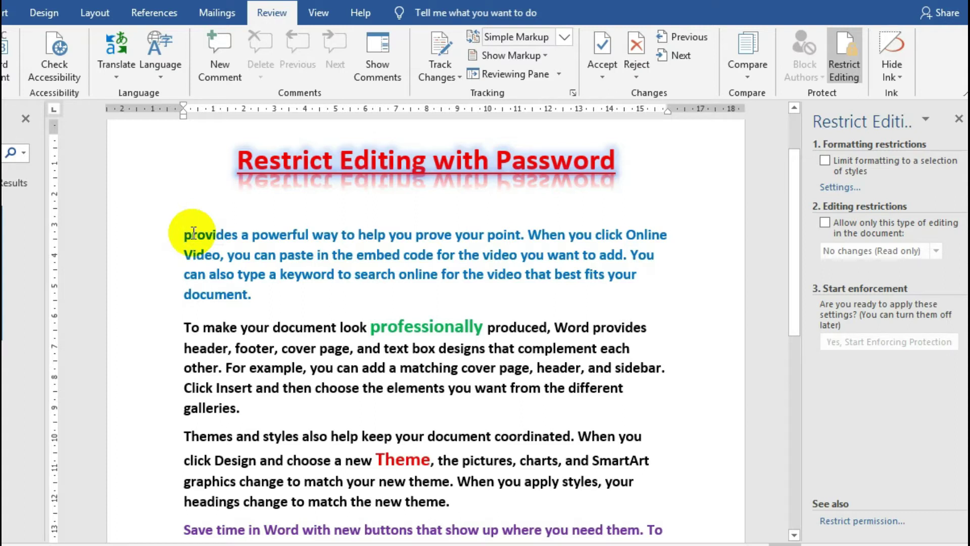
key("ctrl+z")
left_click(307, 292)
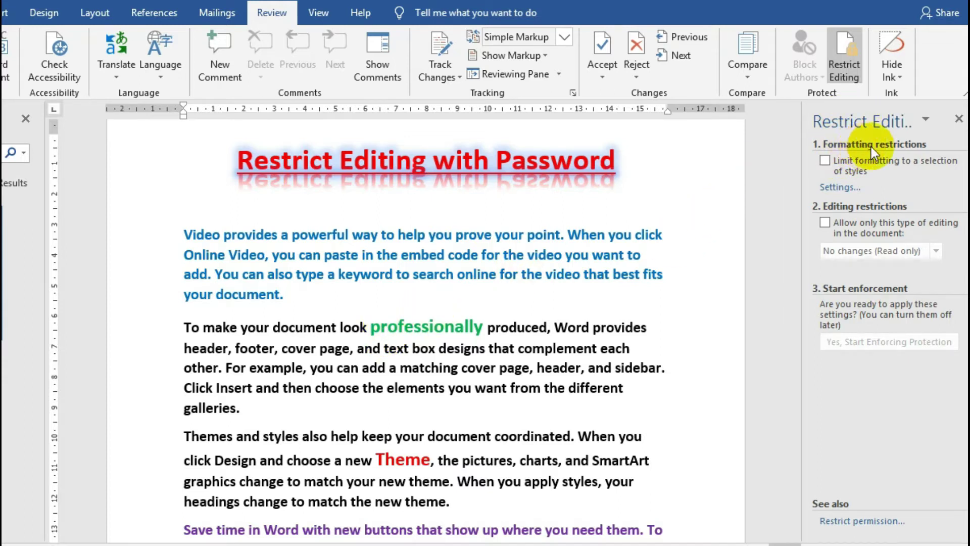
Turn on 'Limit formatting to a selection of styles', keeping every listed style allowed.
left_click(825, 160)
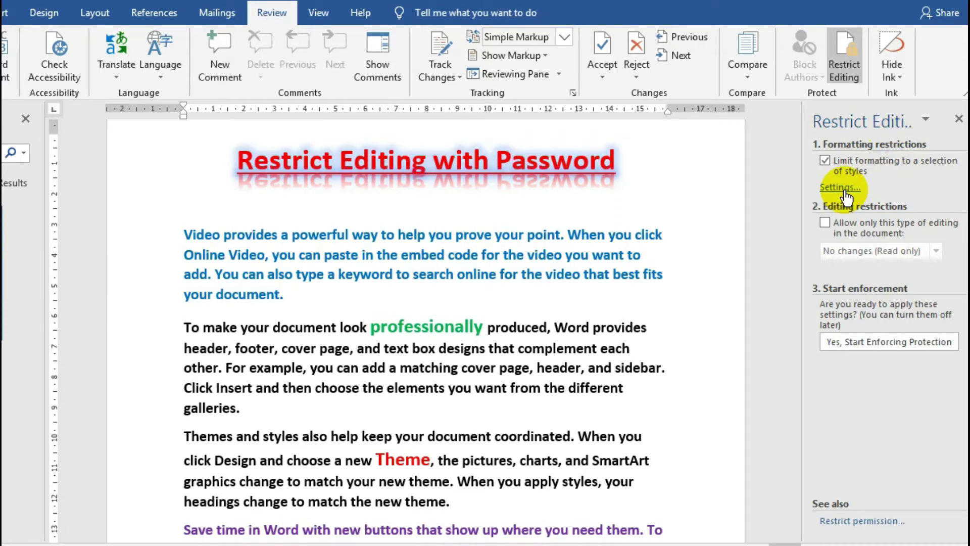
left_click(841, 188)
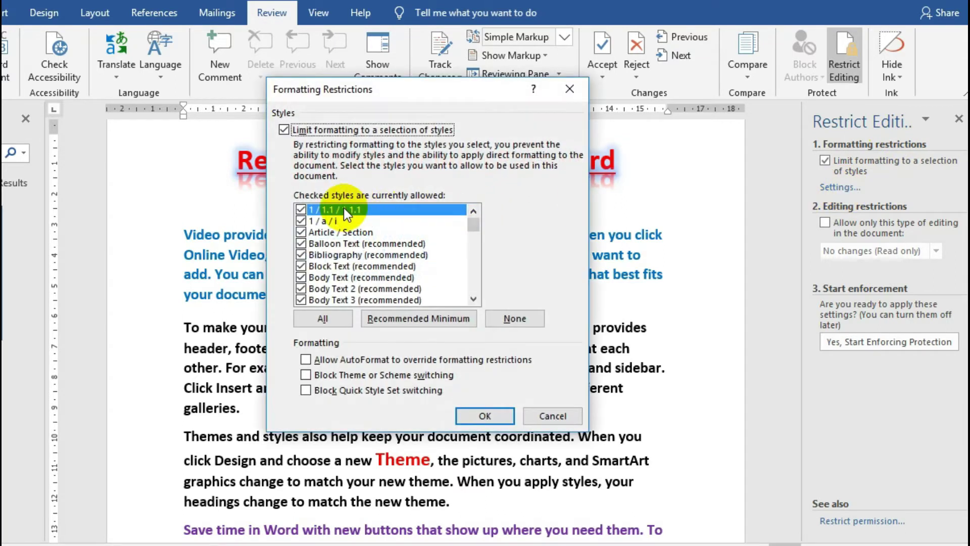
scroll(354, 253, "down", 4)
scroll(374, 291, "down", 5)
scroll(378, 287, "down", 7)
scroll(377, 287, "down", 3)
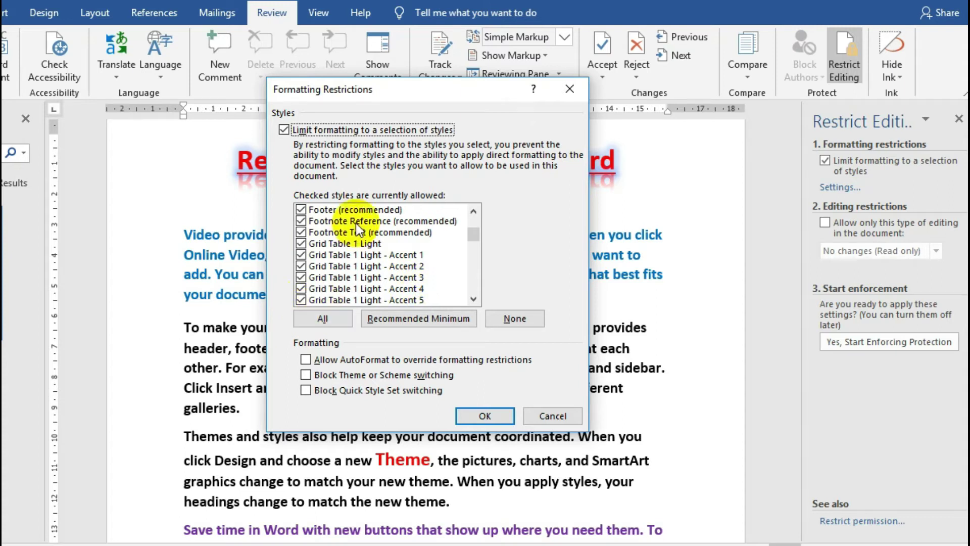
left_click(484, 415)
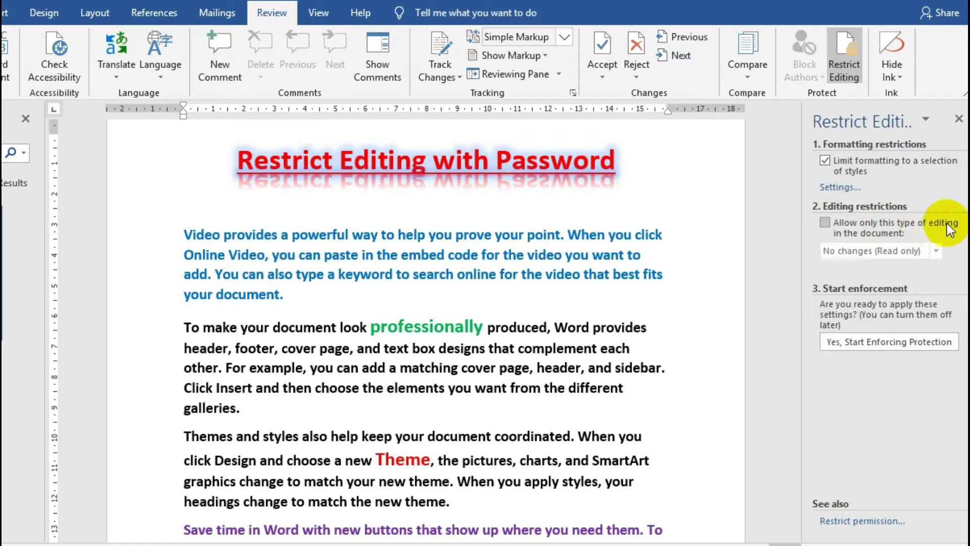
Re-enable the editing restriction as 'No changes (Read only)' with the Everyone exception ticked.
left_click(825, 222)
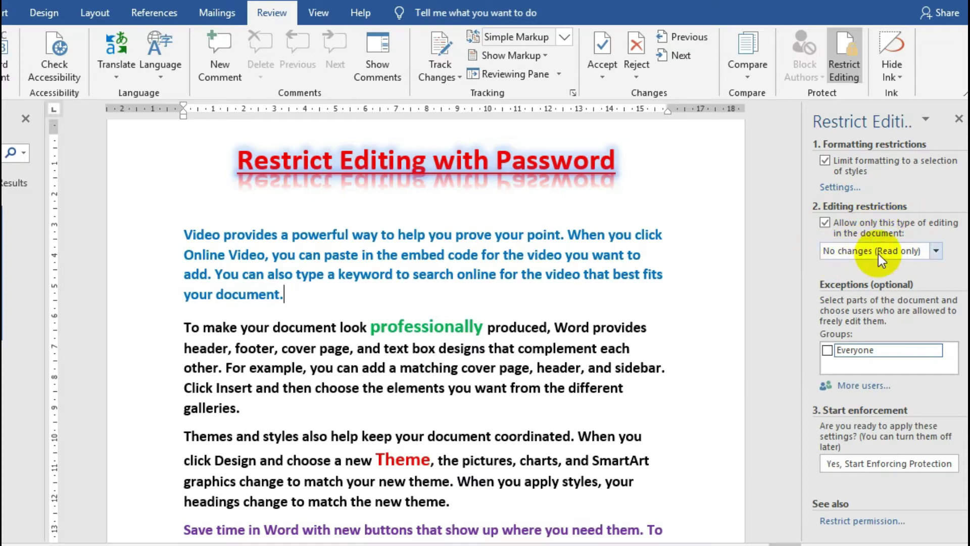
left_click(936, 250)
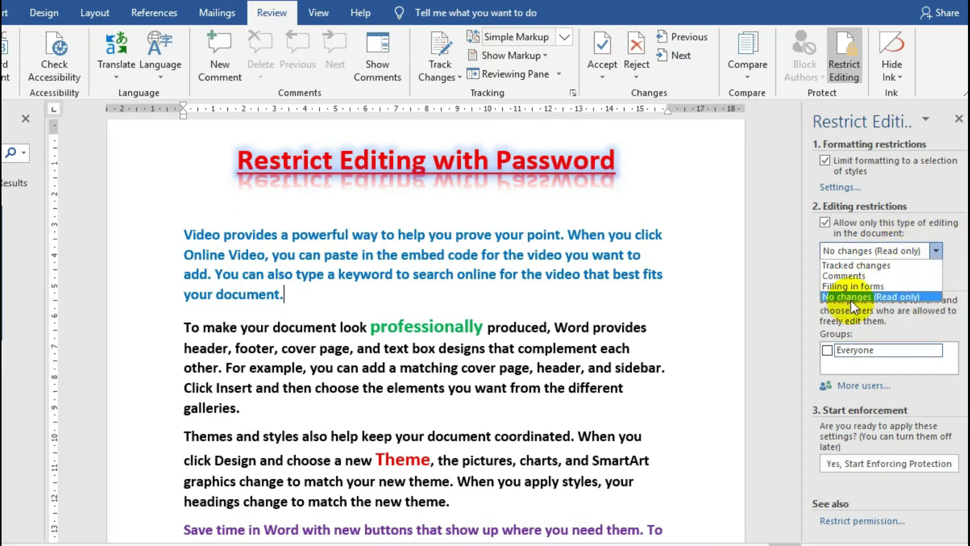
left_click(907, 296)
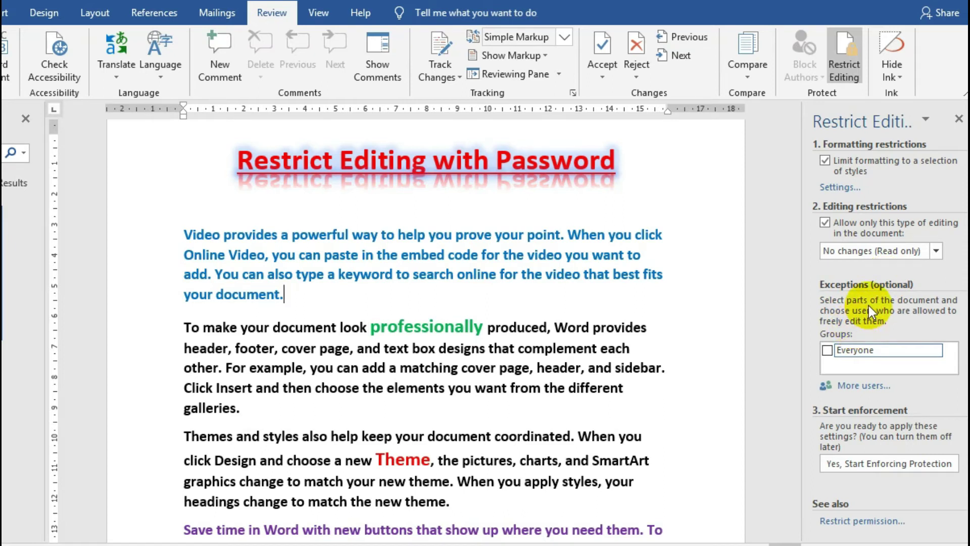
mouse_move(829, 350)
left_click(935, 346)
left_click(935, 347)
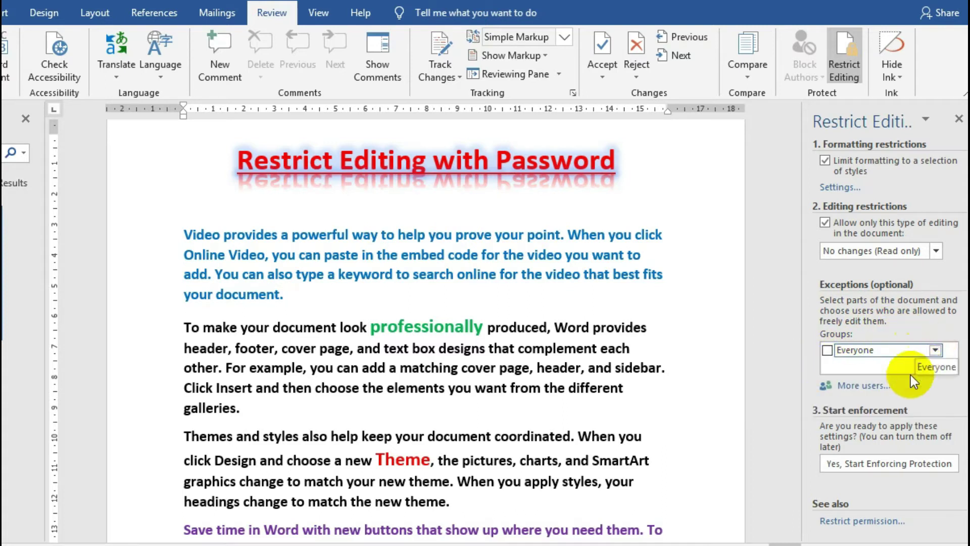
left_click(826, 350)
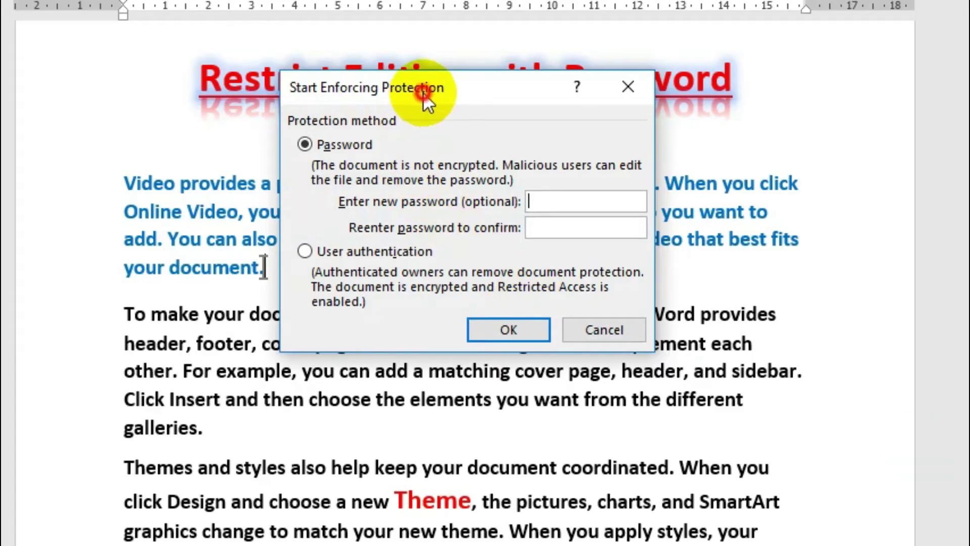
Move the Start Enforcing Protection dialog to a clearer spot over the page.
left_click_drag(416, 102, 448, 136)
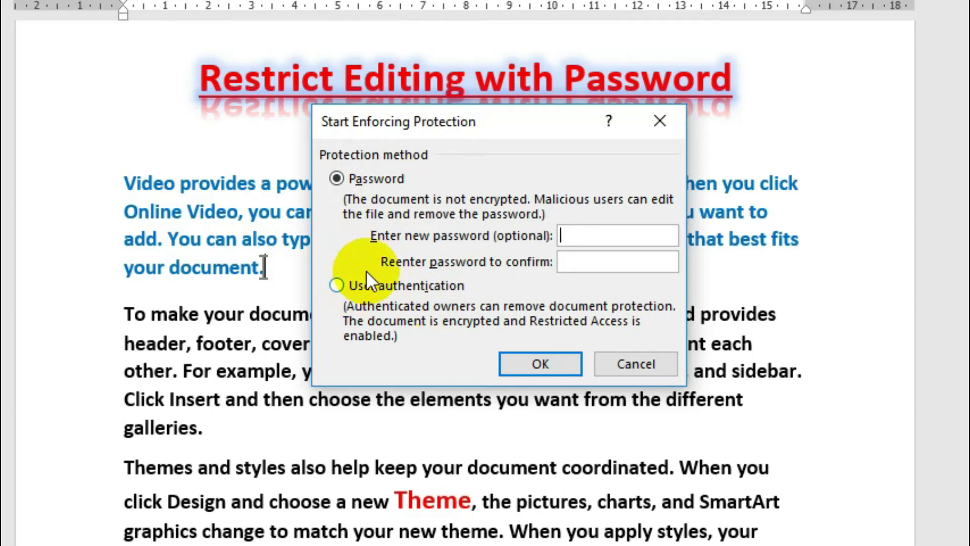
Enforce protection with the Password method, entering and confirming the password.
left_click(335, 179)
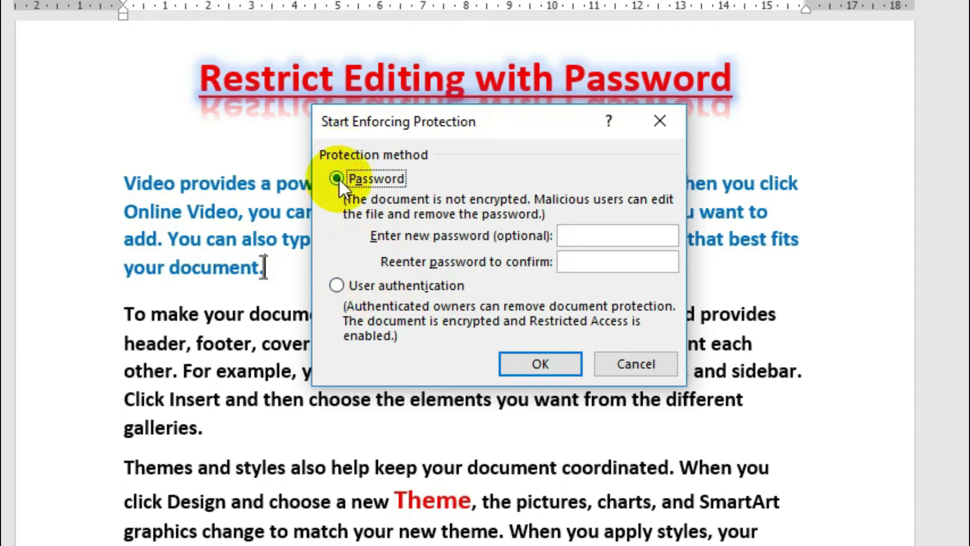
left_click(585, 235)
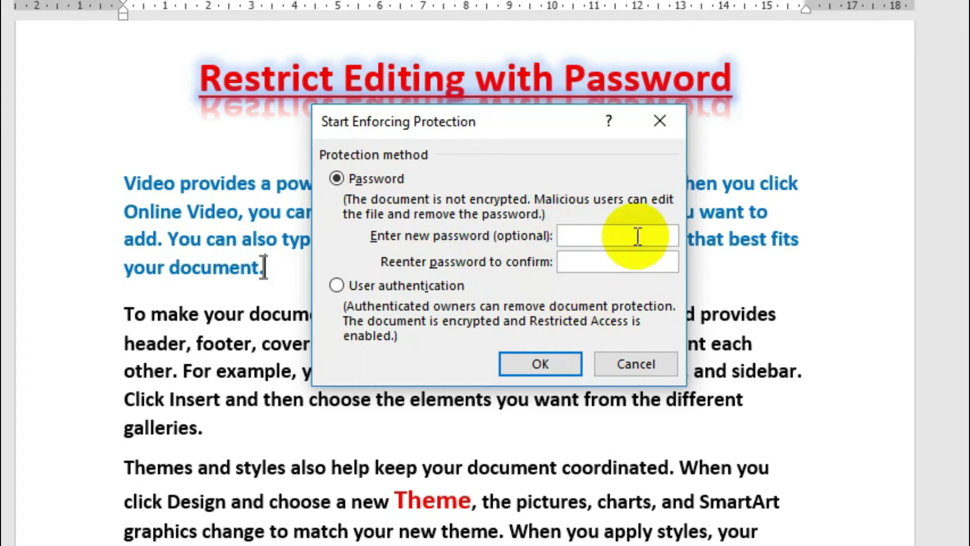
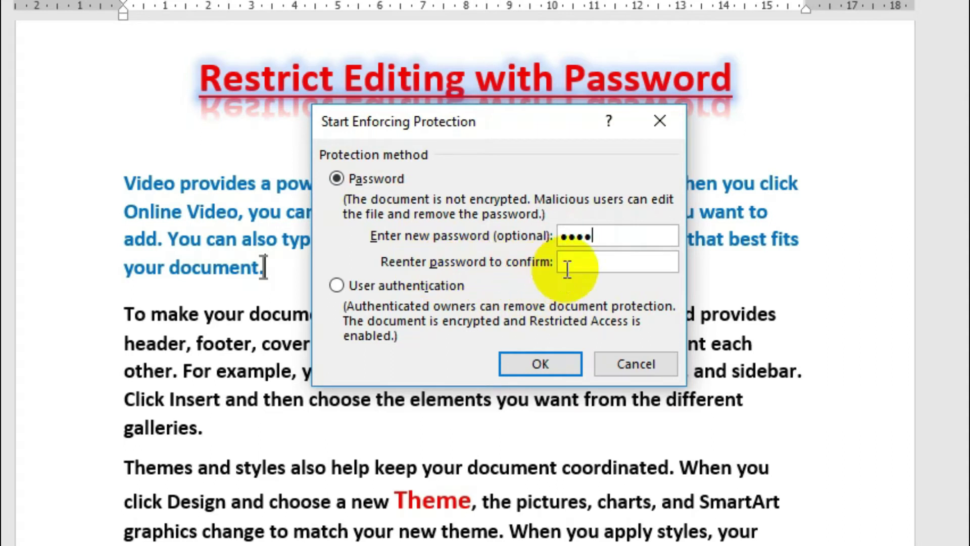
left_click(583, 262)
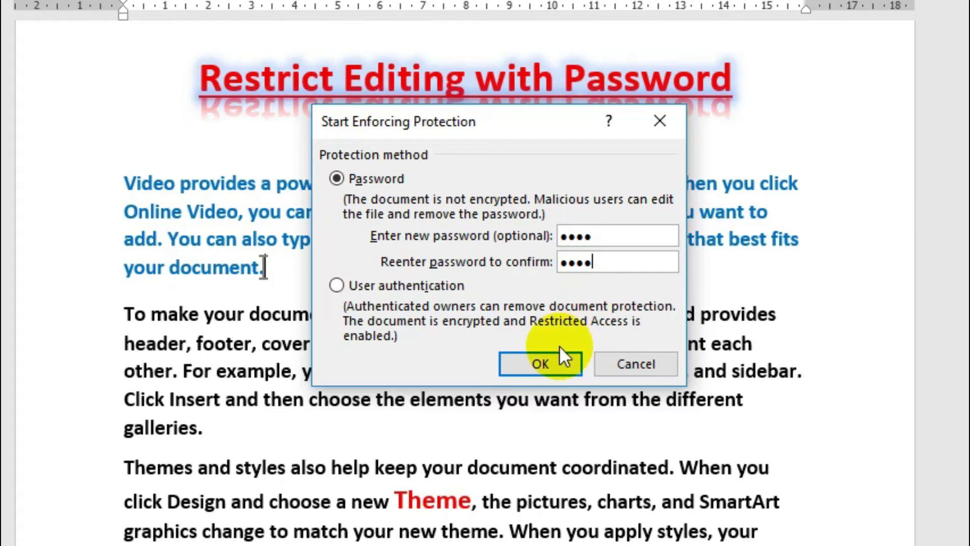
left_click(543, 363)
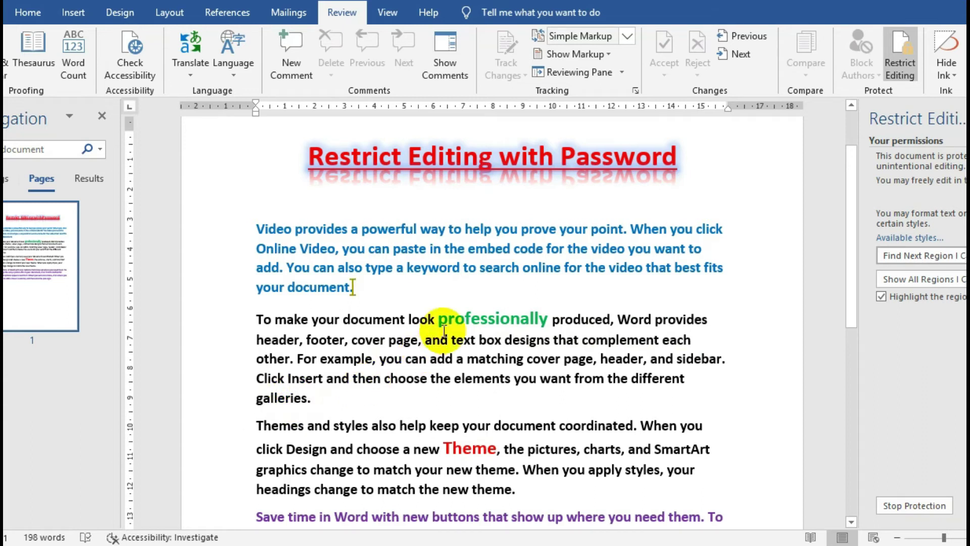
Try deleting 'professionally' and text in the first paragraph to confirm edits are blocked.
double_click(456, 319)
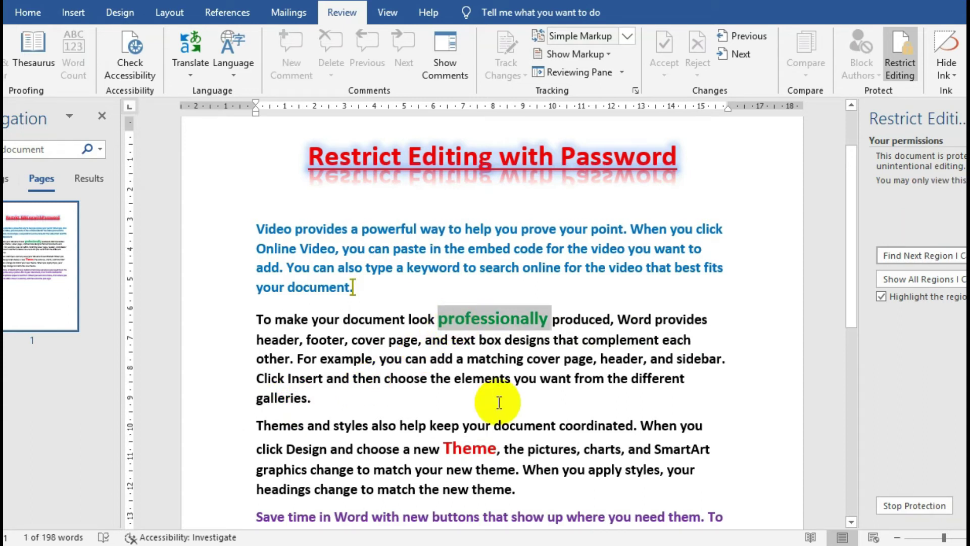
key("Delete")
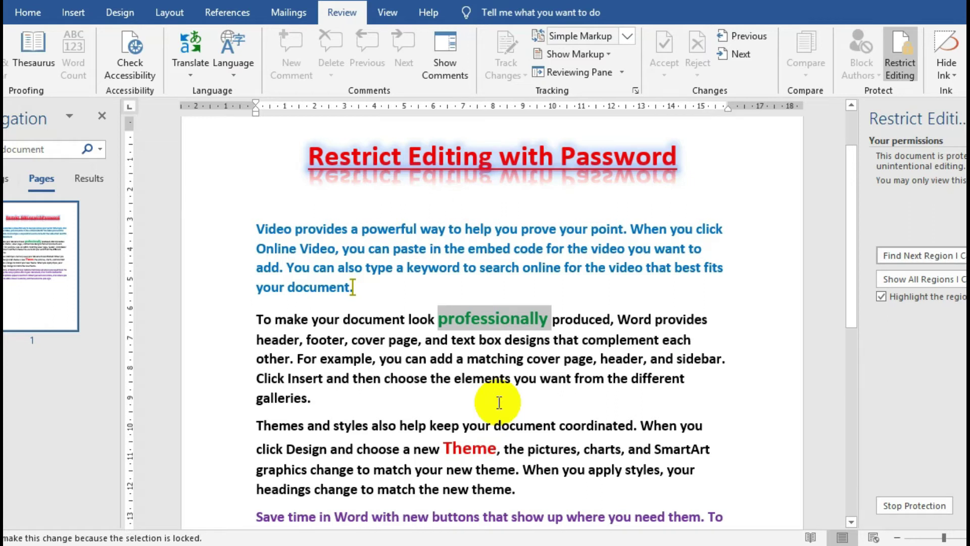
key("Delete")
left_click(494, 403)
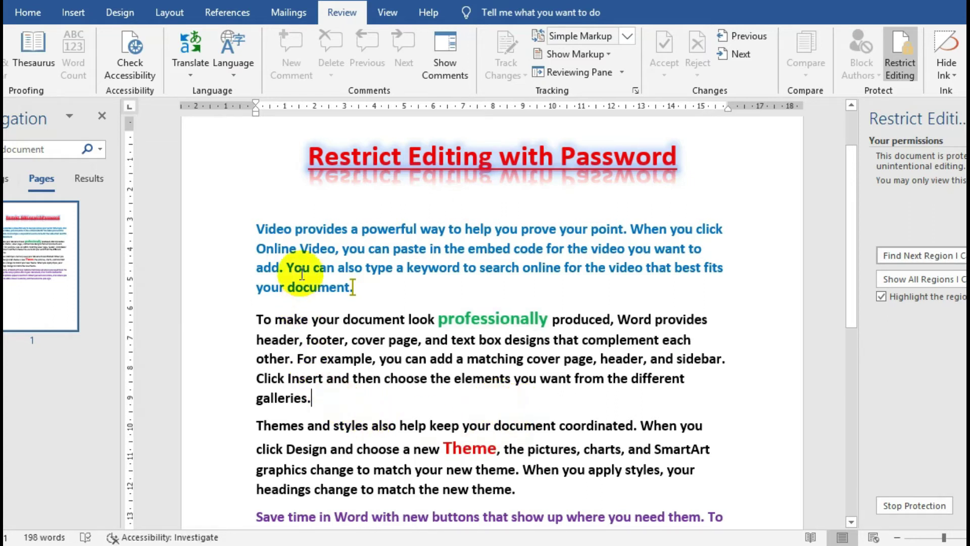
left_click(256, 227)
key("Delete")
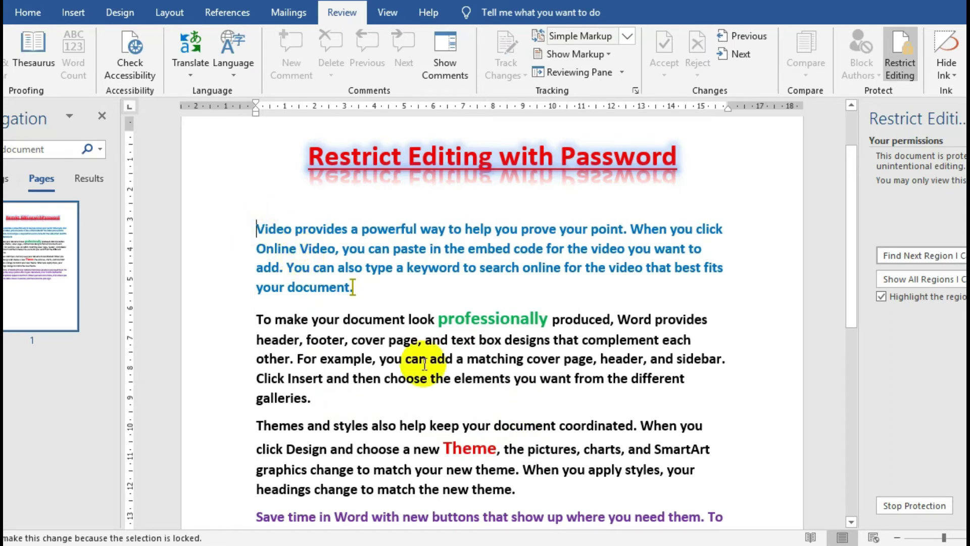
key("Delete")
key("Delete")
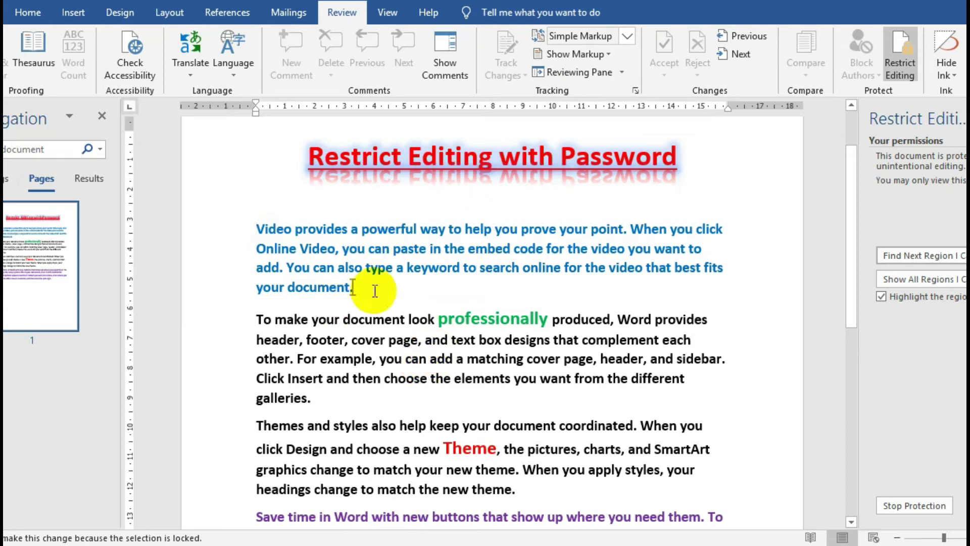
Select the first paragraph and try the Home tab formatting options on it.
left_click_drag(256, 226, 353, 286)
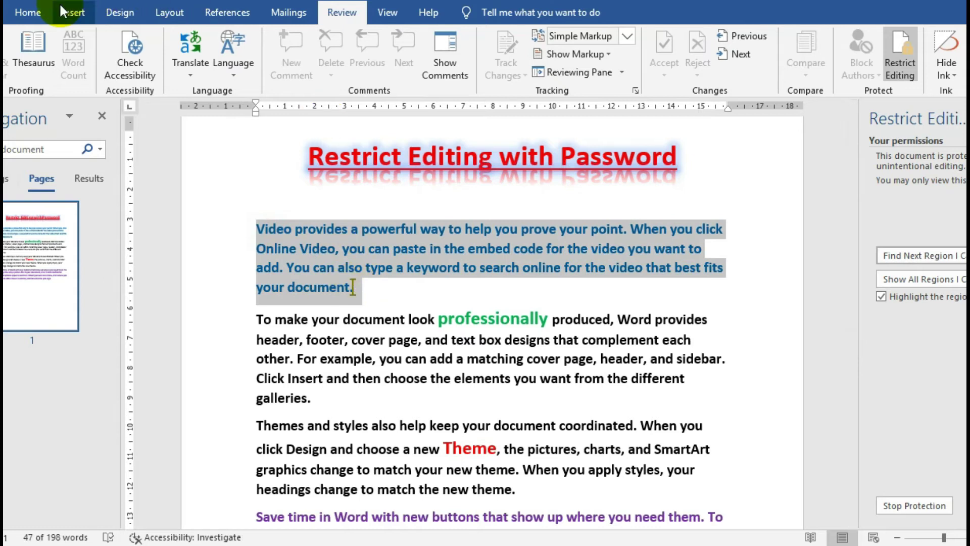
left_click(39, 8)
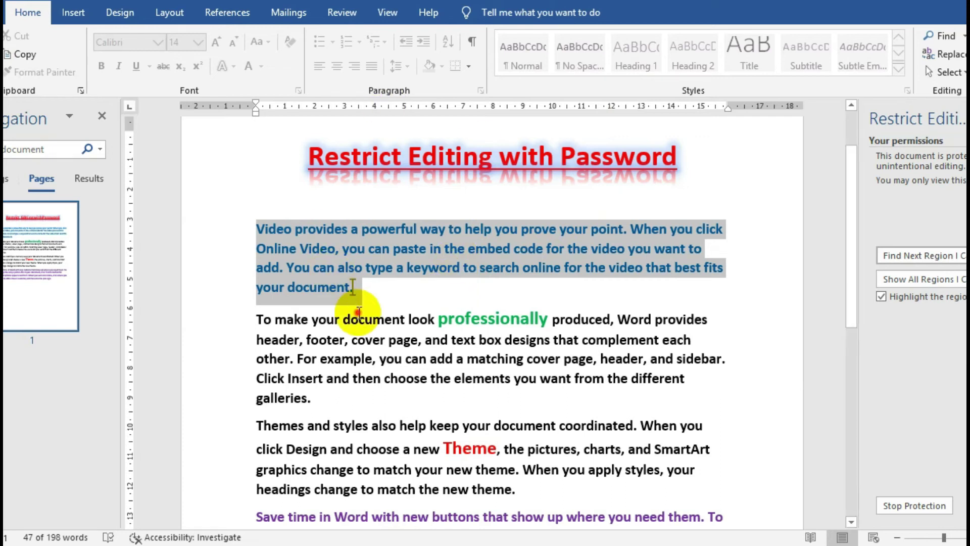
left_click(358, 314)
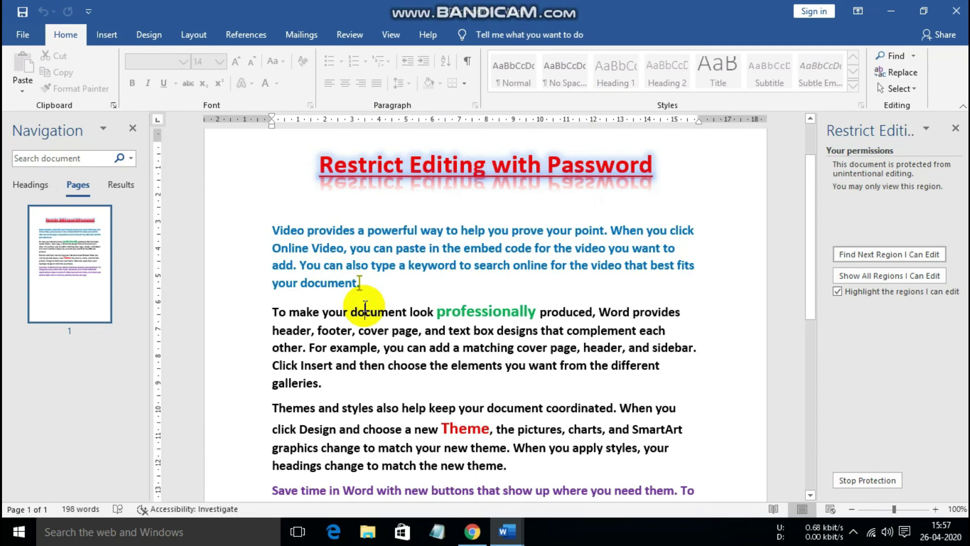
Reopen Restrict Editing from the Review tab and stop protection by entering the password.
left_click(955, 128)
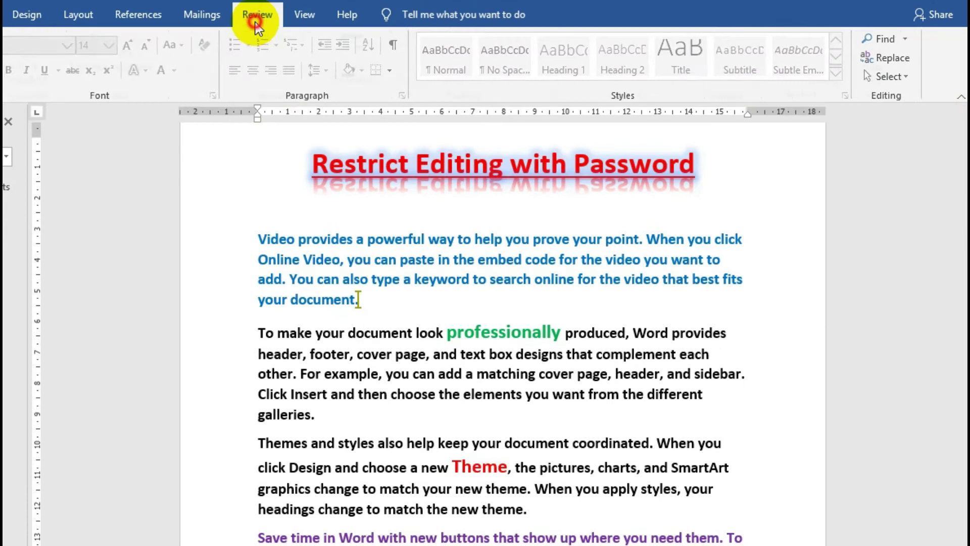
left_click(349, 36)
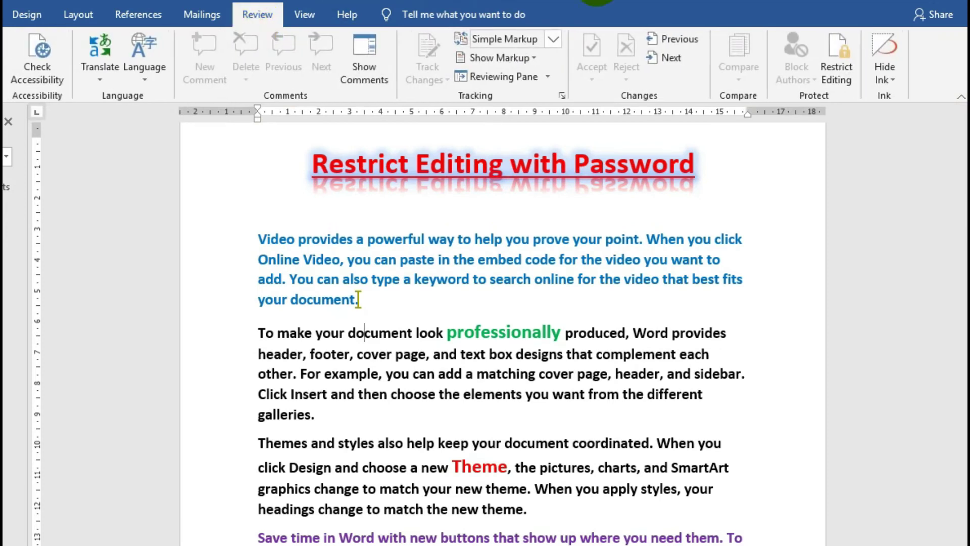
left_click(841, 71)
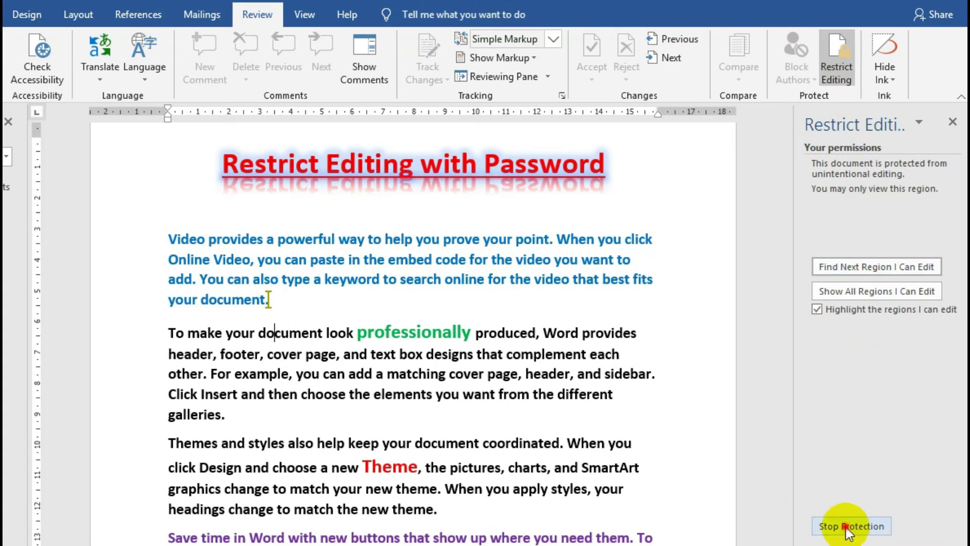
left_click(850, 526)
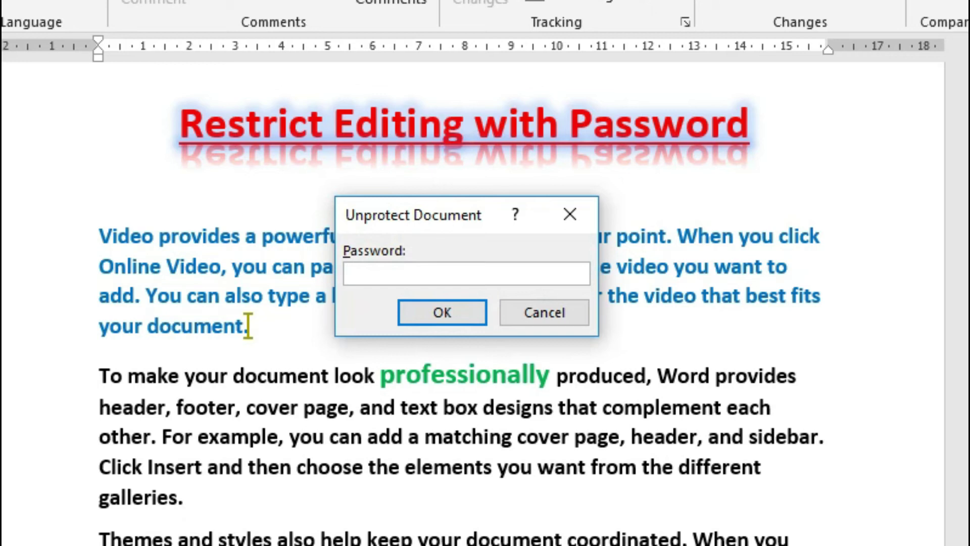
left_click(445, 314)
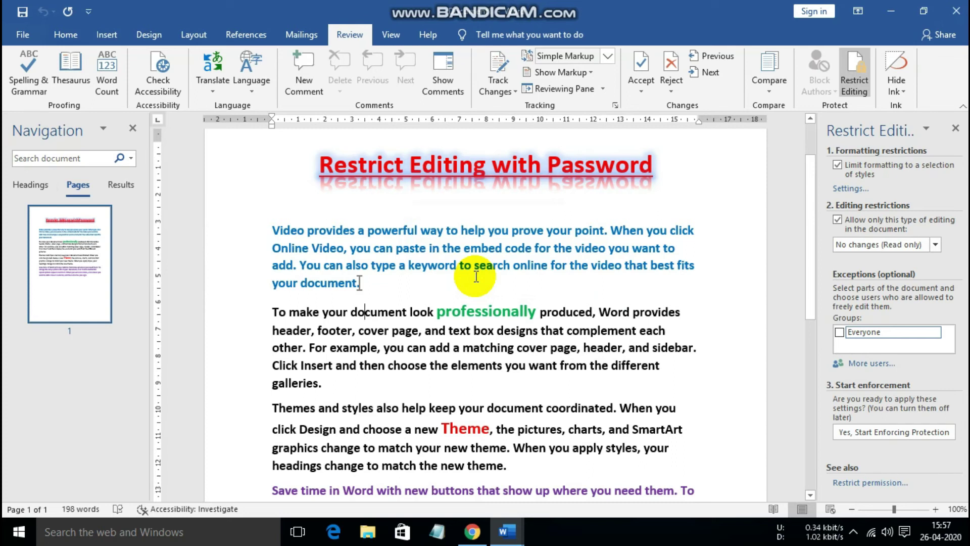
Delete 'professionally' and undo it to confirm editing works again.
double_click(482, 311)
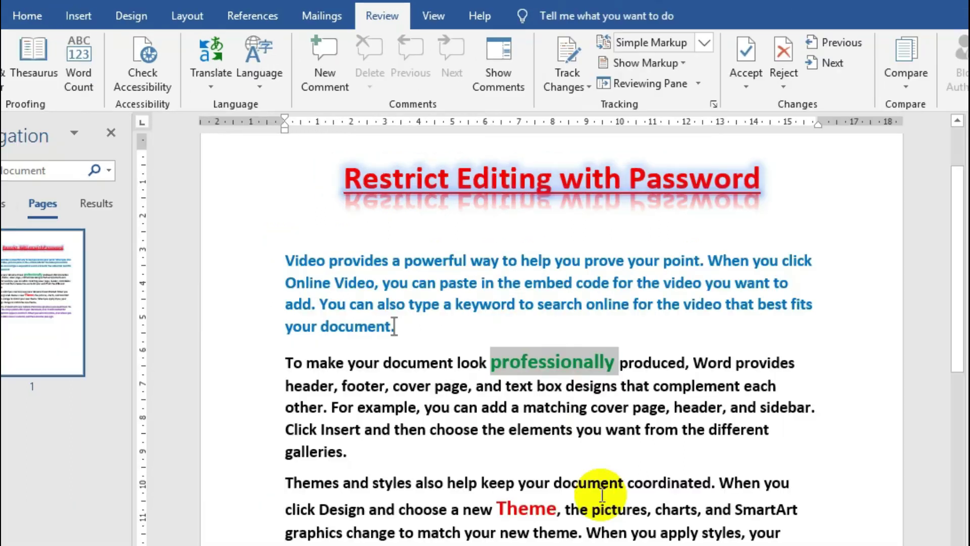
key("Delete")
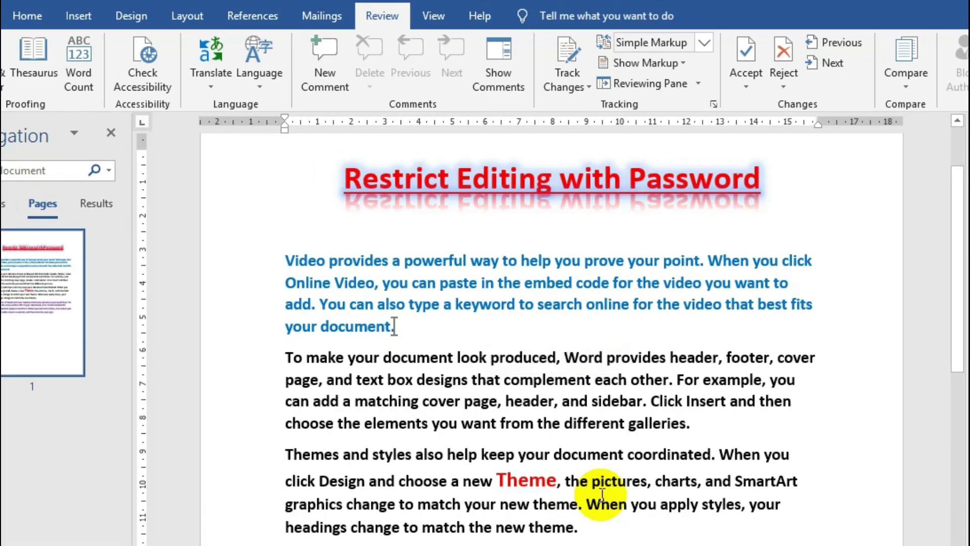
key("ctrl+z")
left_click(558, 407)
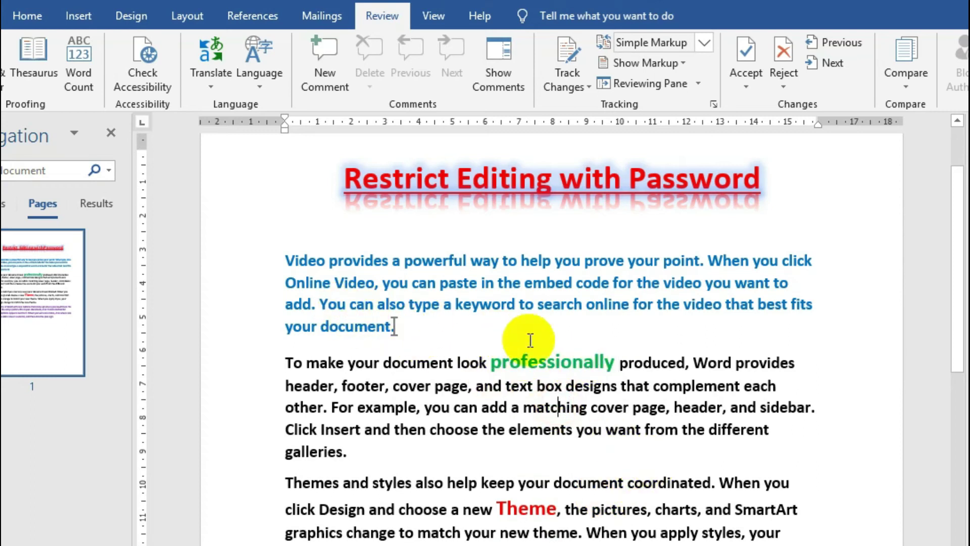
Recolor the first paragraph from blue to red using the Home tab Font Color palette.
left_click_drag(402, 326, 255, 263)
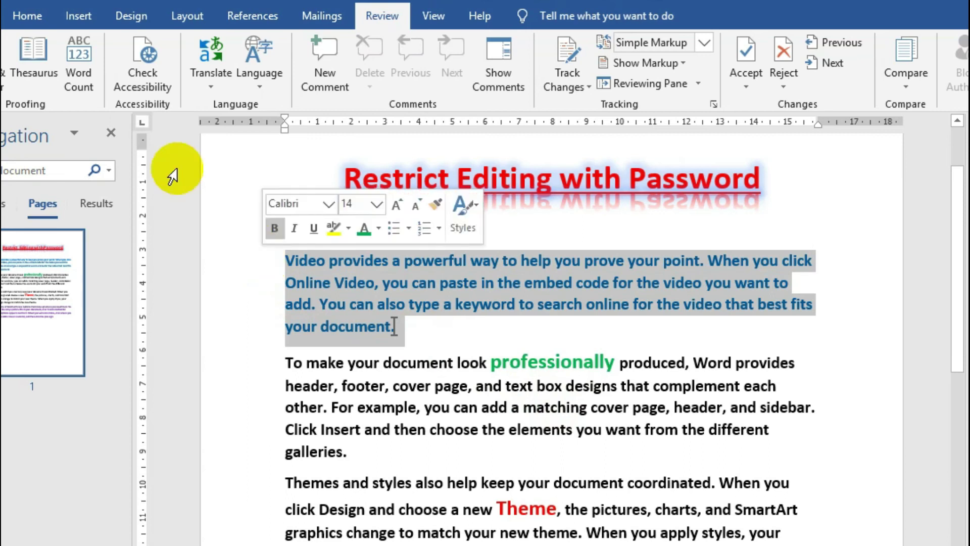
left_click(29, 17)
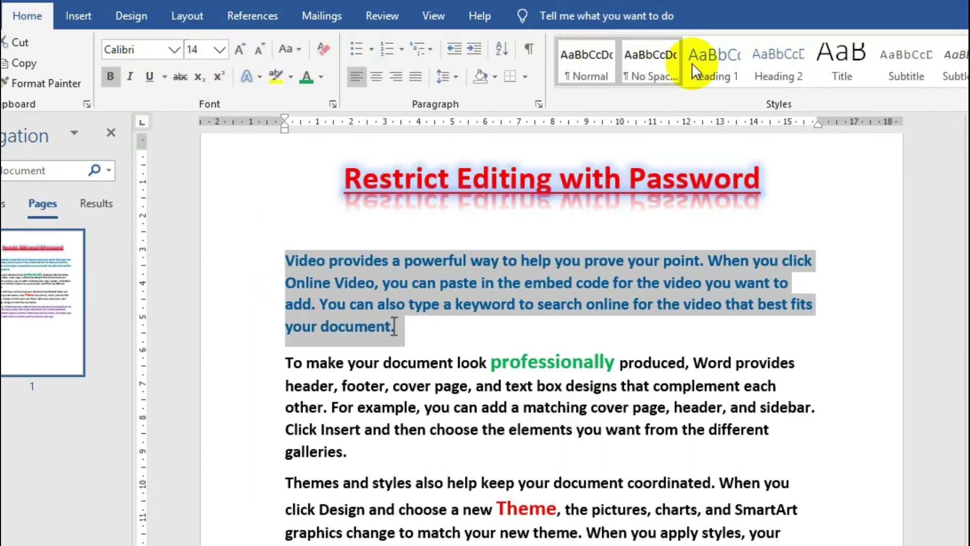
left_click(320, 80)
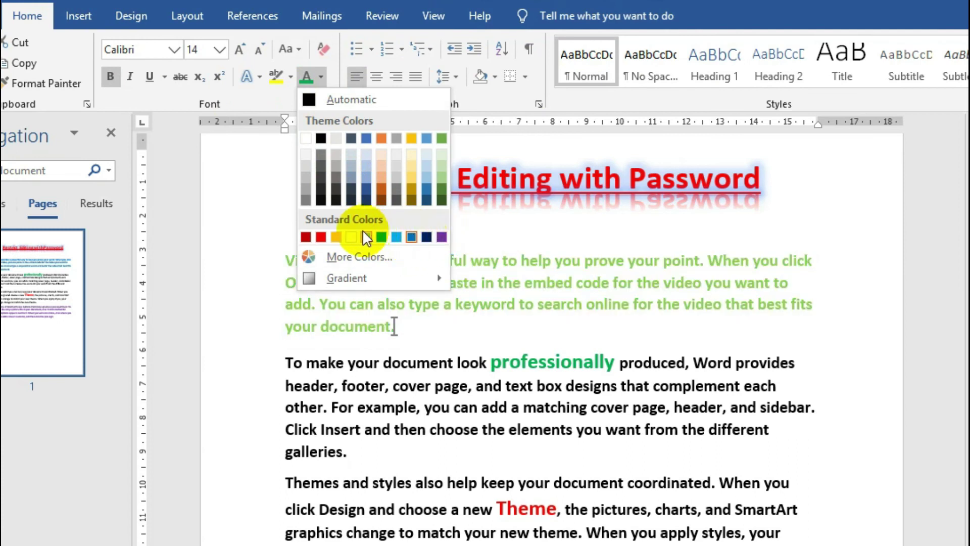
left_click(321, 236)
left_click(697, 305)
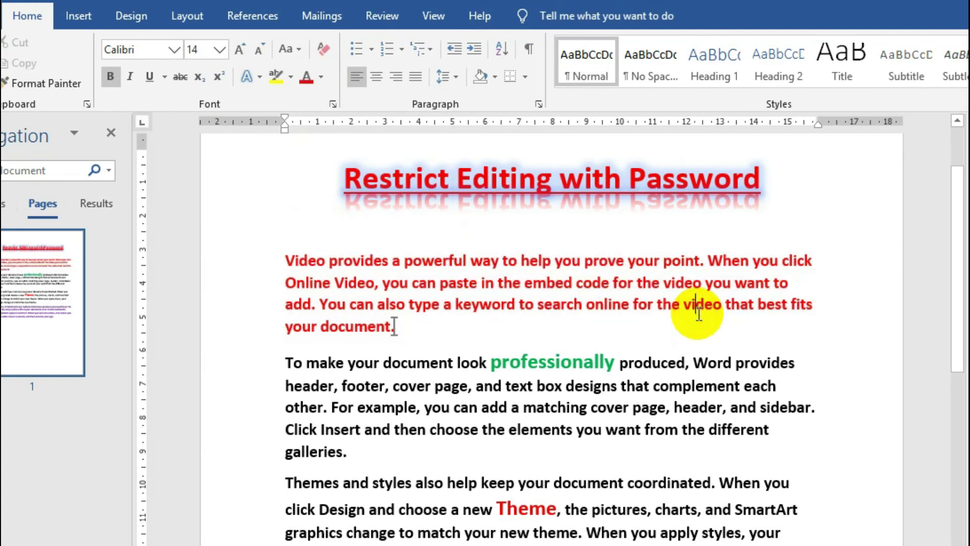